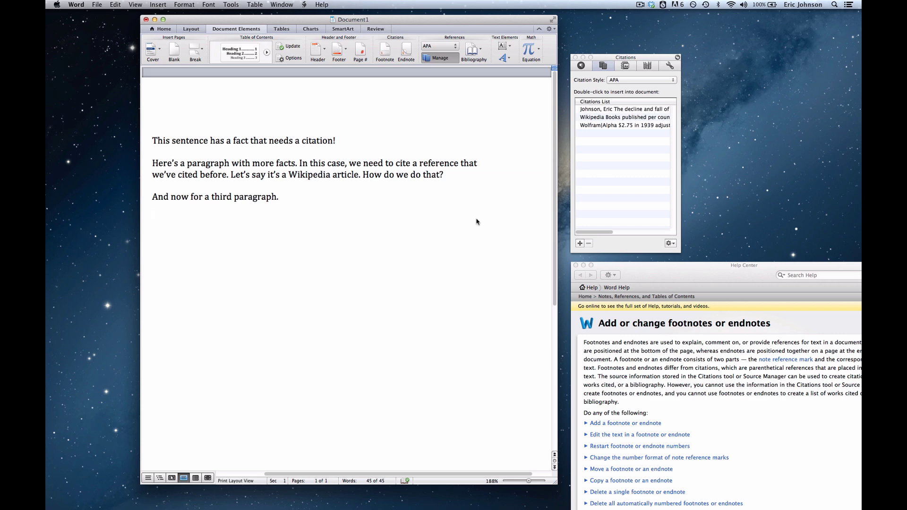
Step: Review the citations-versus-footnotes sentence in the help article, then close the article to return to the document
{"action": "left_click_drag", "start_coordinate": [670, 275], "coordinate": [290, 188]}
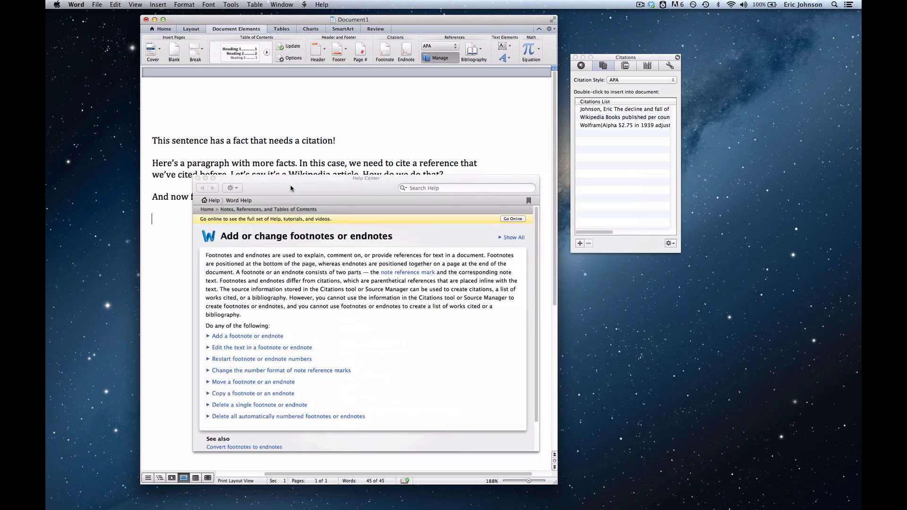
{"action": "left_click_drag", "start_coordinate": [289, 297], "coordinate": [301, 318]}
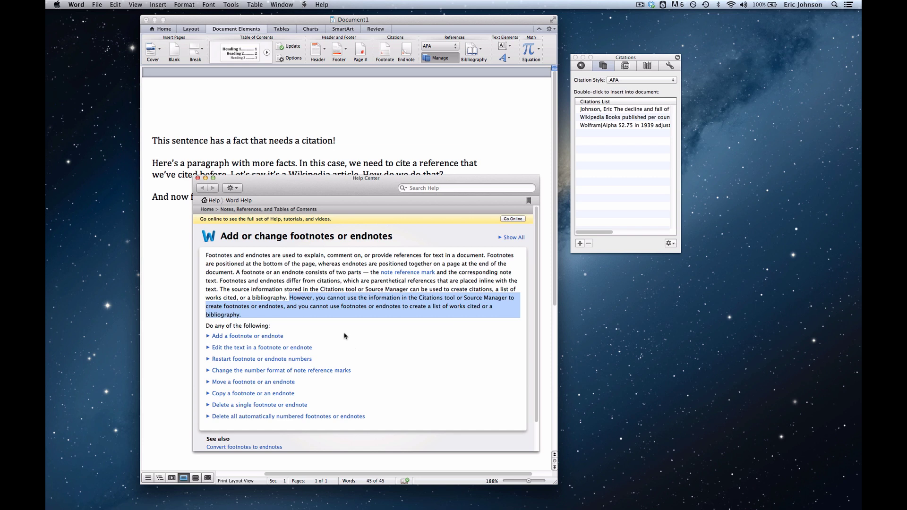
{"action": "left_click", "coordinate": [198, 178]}
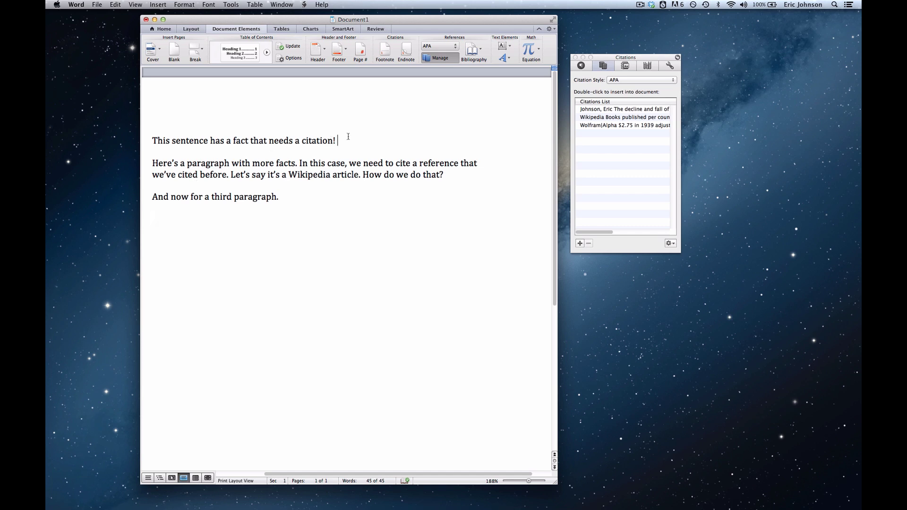
Step: From the Citations list, end paragraphs one, two and three with (Johnson, 2012), (Wikipedia) and (Wolfram|Alpha)
{"action": "double_click", "coordinate": [598, 110]}
{"action": "left_click", "coordinate": [495, 175]}
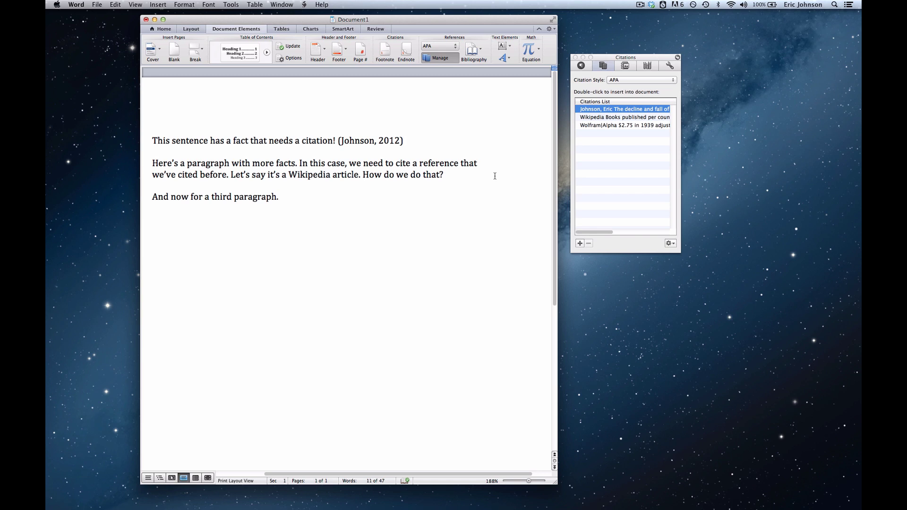
{"action": "double_click", "coordinate": [627, 119]}
{"action": "left_click", "coordinate": [468, 197]}
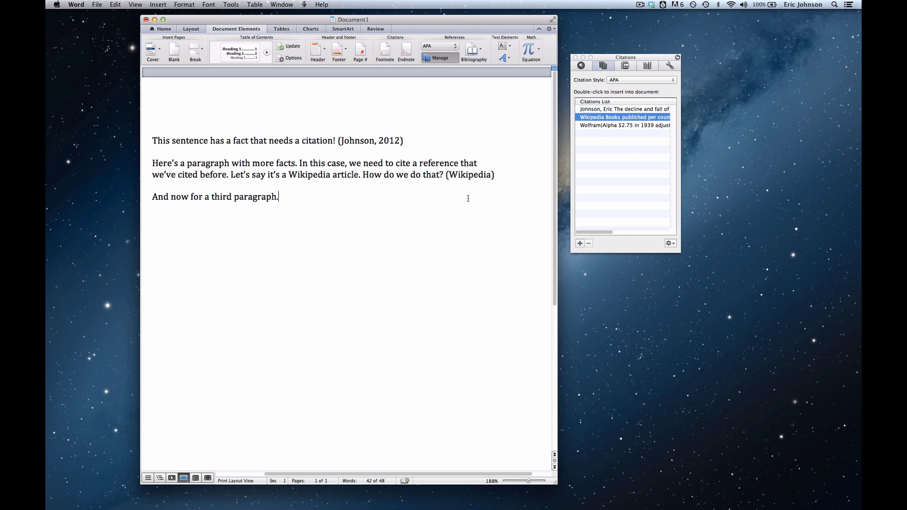
{"action": "left_click", "coordinate": [593, 124]}
{"action": "double_click", "coordinate": [594, 124]}
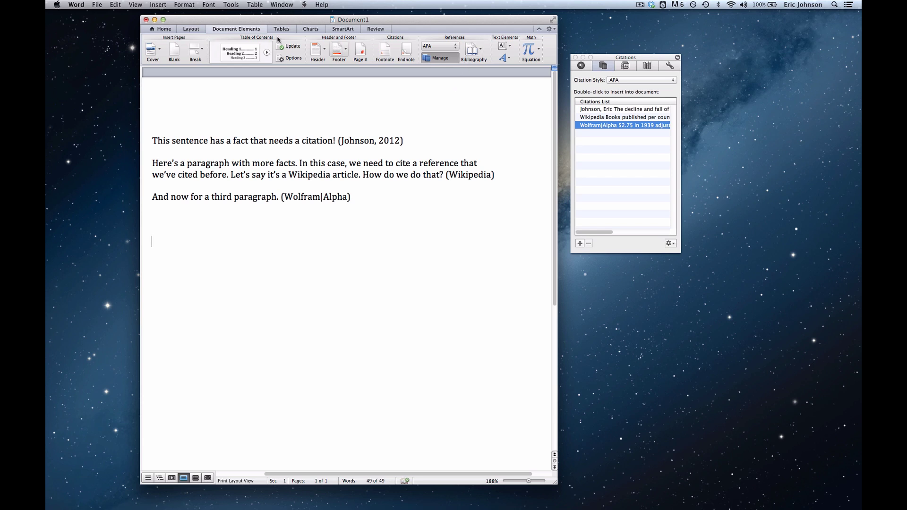
Step: Insert the built-in Bibliography from Document Elements, listing the Johnson, Wikipedia and Wolfram|Alpha sources
{"action": "left_click", "coordinate": [258, 29]}
{"action": "left_click", "coordinate": [258, 30]}
{"action": "left_click", "coordinate": [480, 49]}
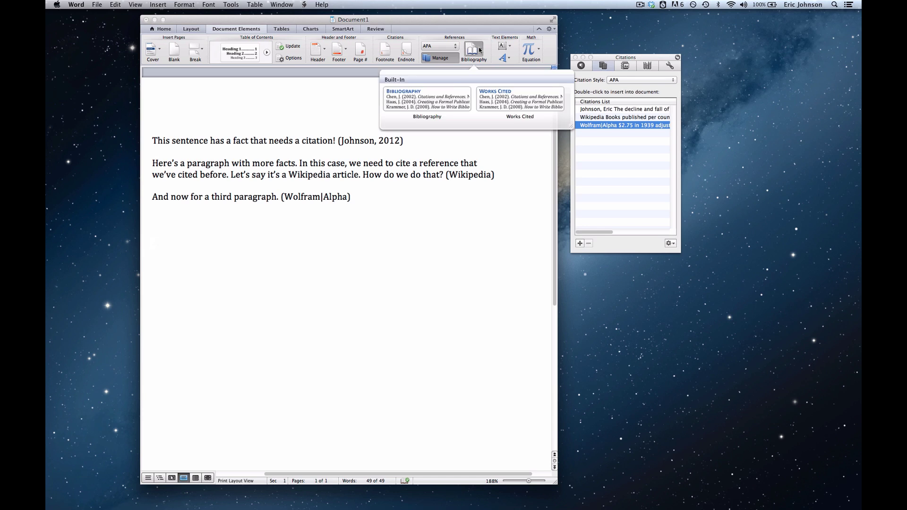
{"action": "left_click", "coordinate": [442, 97]}
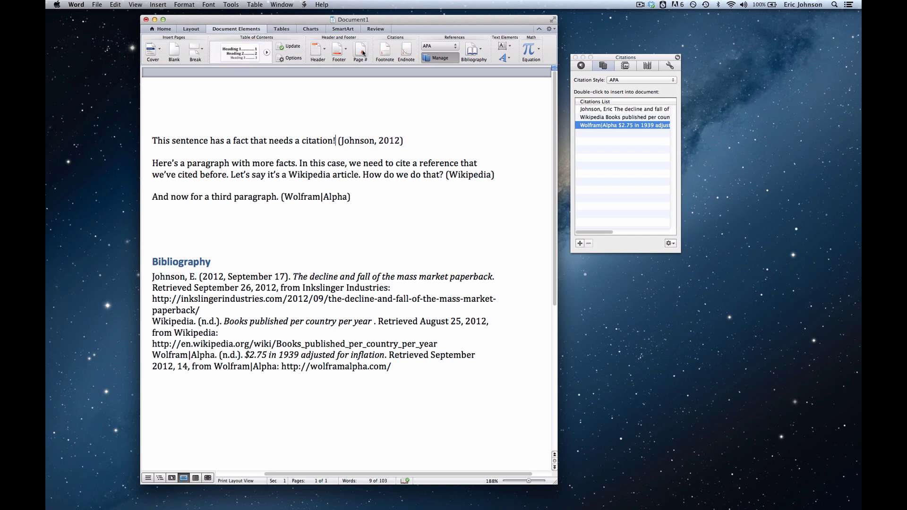
Step: Add footnote 1 and paste the full Johnson reference copied from the bibliography into it
{"action": "left_click", "coordinate": [385, 51]}
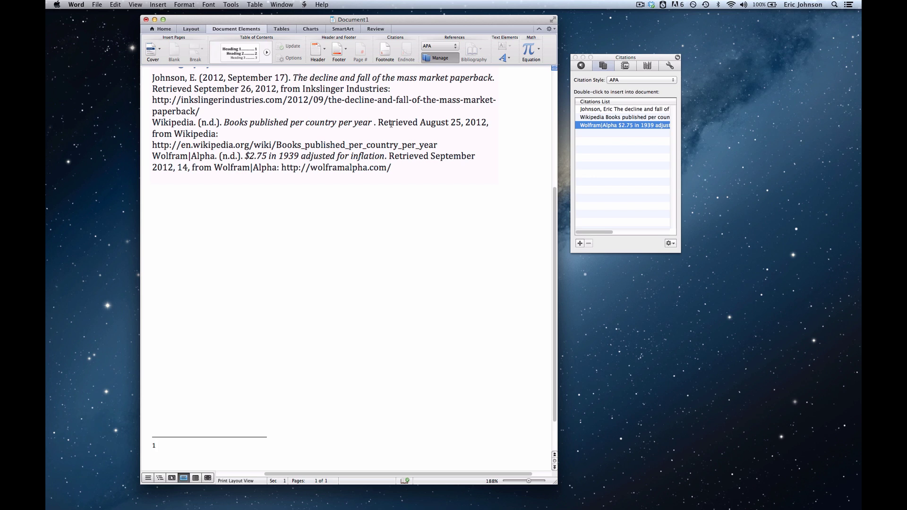
{"action": "scroll", "coordinate": [394, 183], "scroll_direction": "up", "scroll_amount": 2}
{"action": "scroll", "coordinate": [393, 184], "scroll_direction": "up", "scroll_amount": 2}
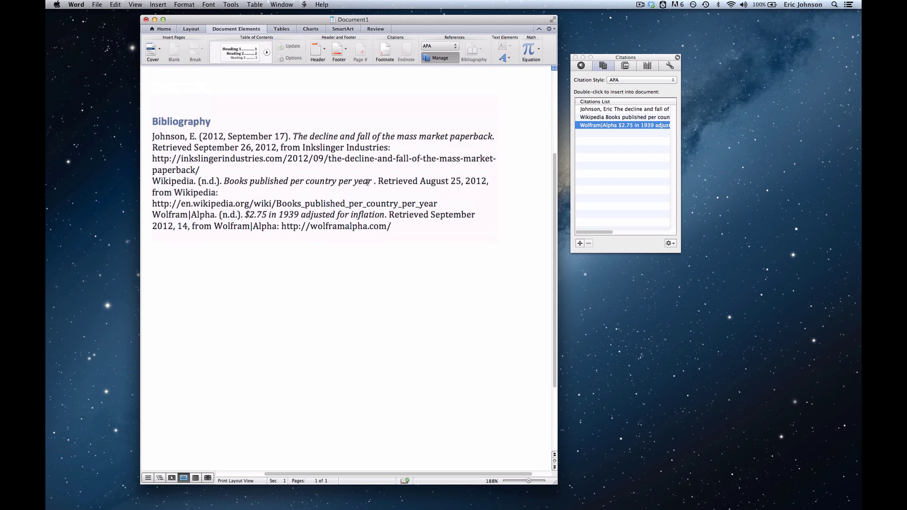
{"action": "left_click", "coordinate": [211, 141]}
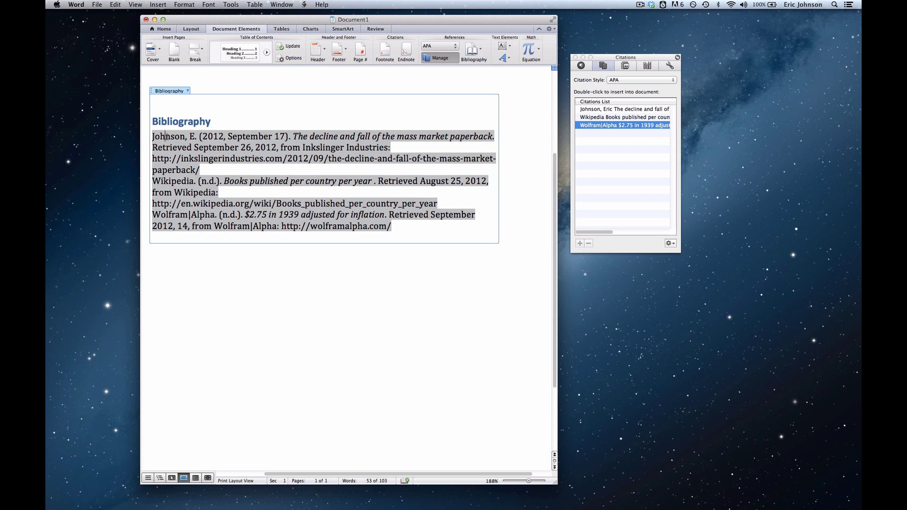
{"action": "left_click_drag", "start_coordinate": [166, 137], "coordinate": [204, 167]}
{"action": "key", "text": "super+c"}
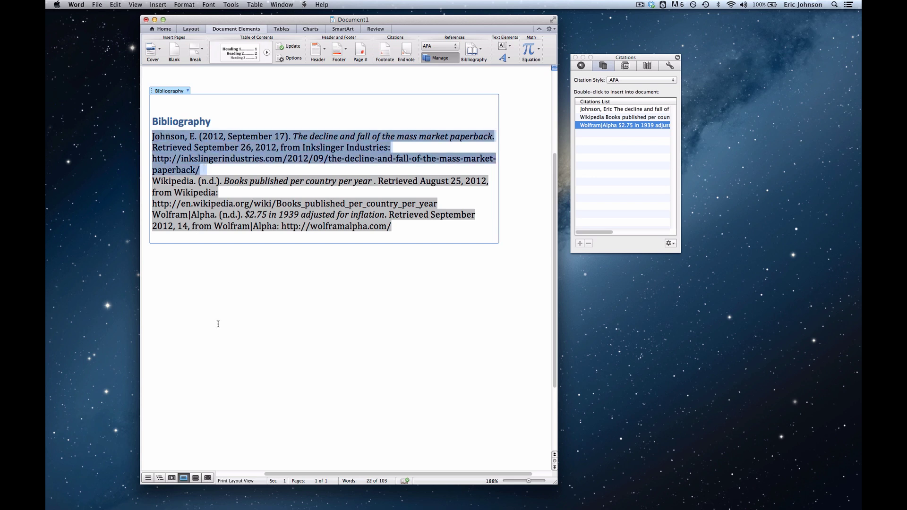
{"action": "key", "text": "super+alt+f"}
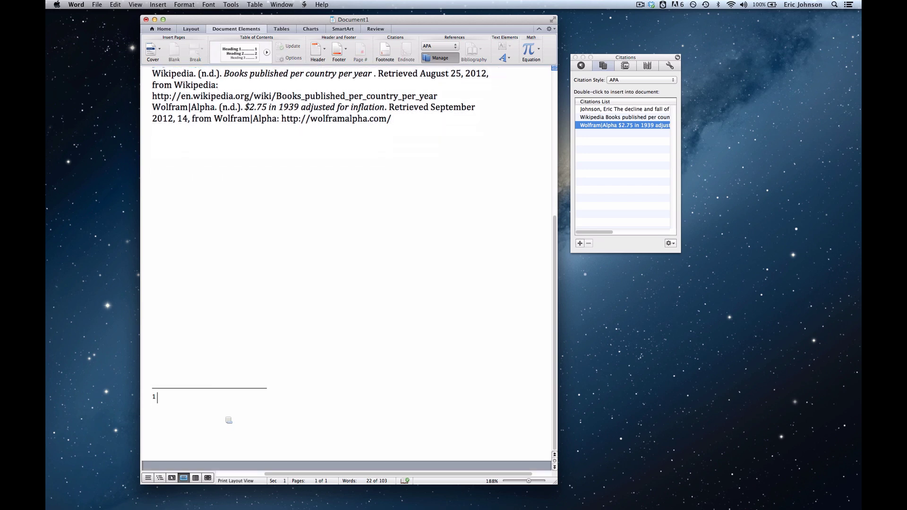
{"action": "key", "text": "super+v"}
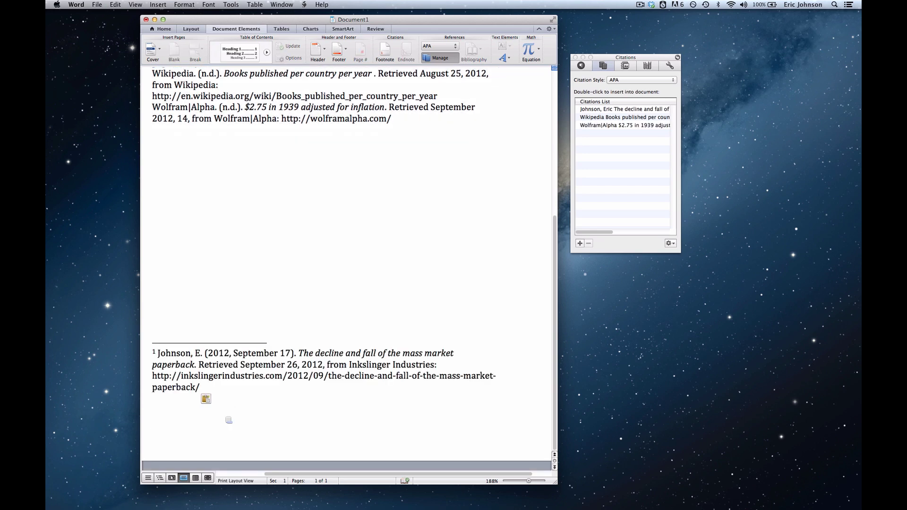
Step: Add footnote 2 after the second paragraph containing the full Wikipedia bibliography reference
{"action": "scroll", "coordinate": [229, 420], "scroll_direction": "up", "scroll_amount": 10}
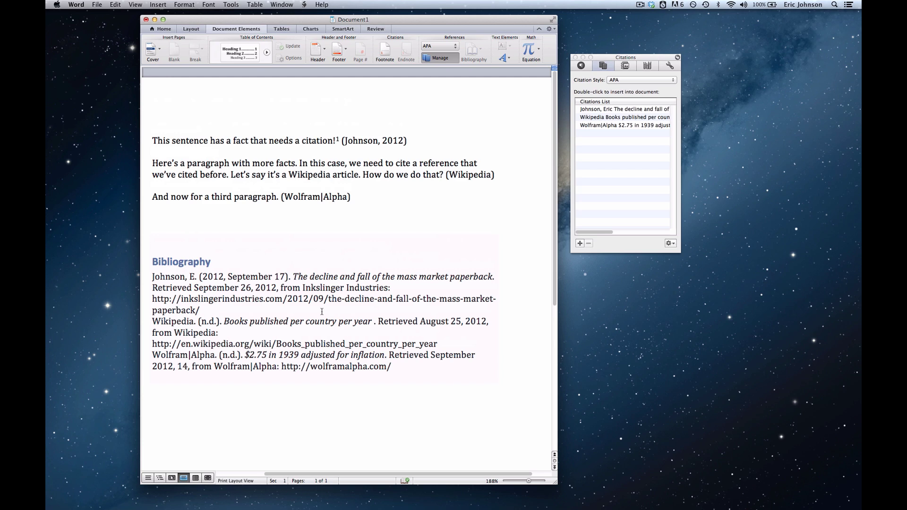
{"action": "left_click", "coordinate": [444, 176]}
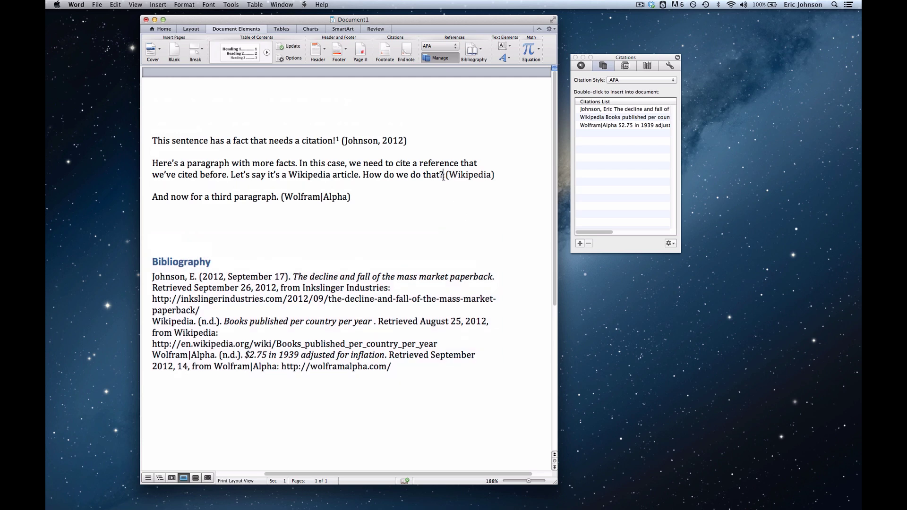
{"action": "left_click", "coordinate": [384, 50]}
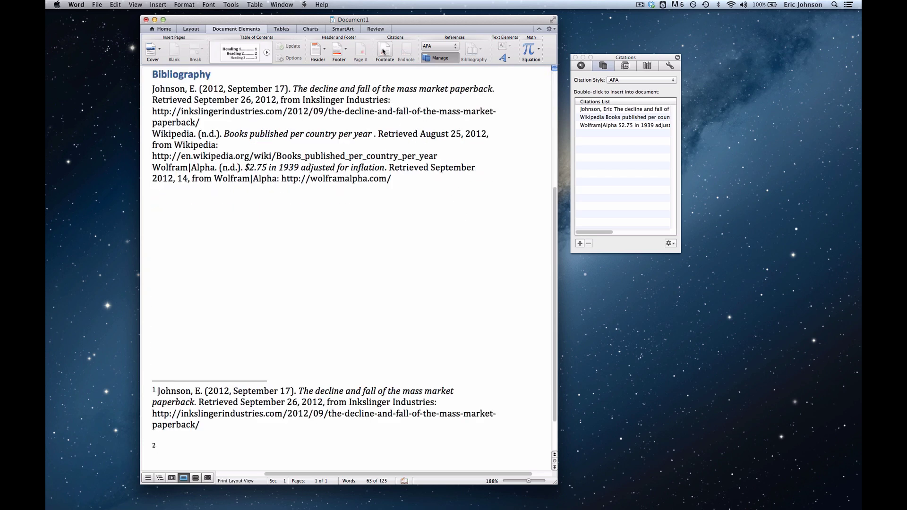
{"action": "mouse_move", "coordinate": [182, 137]}
{"action": "left_mouse_down"}
{"action": "mouse_move", "coordinate": [475, 165]}
{"action": "mouse_move", "coordinate": [448, 160]}
{"action": "left_mouse_up"}
{"action": "key", "text": "super+c"}
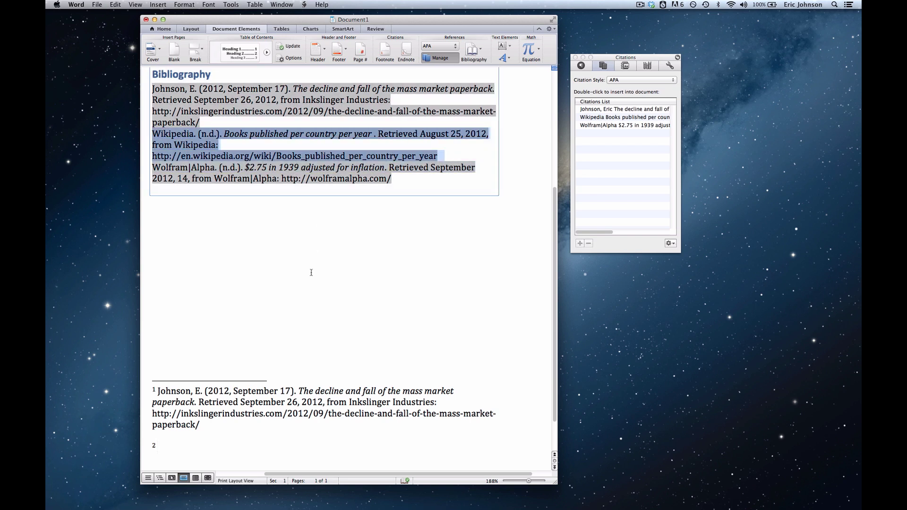
{"action": "scroll", "coordinate": [311, 293], "scroll_direction": "down", "scroll_amount": 2}
{"action": "left_click", "coordinate": [280, 403]}
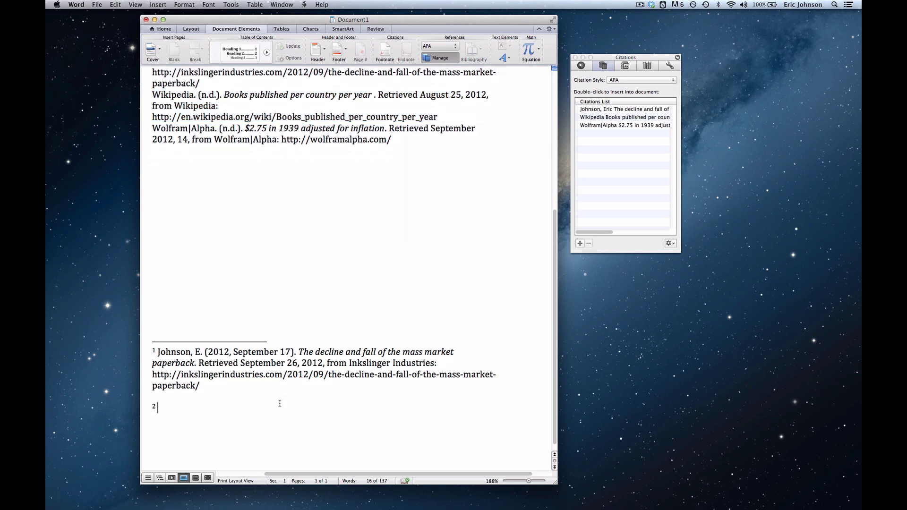
{"action": "key", "text": "super+v"}
Step: Add footnote 3 after the third paragraph containing the Wolfram|Alpha bibliography reference
{"action": "scroll", "coordinate": [280, 403], "scroll_direction": "up", "scroll_amount": 12}
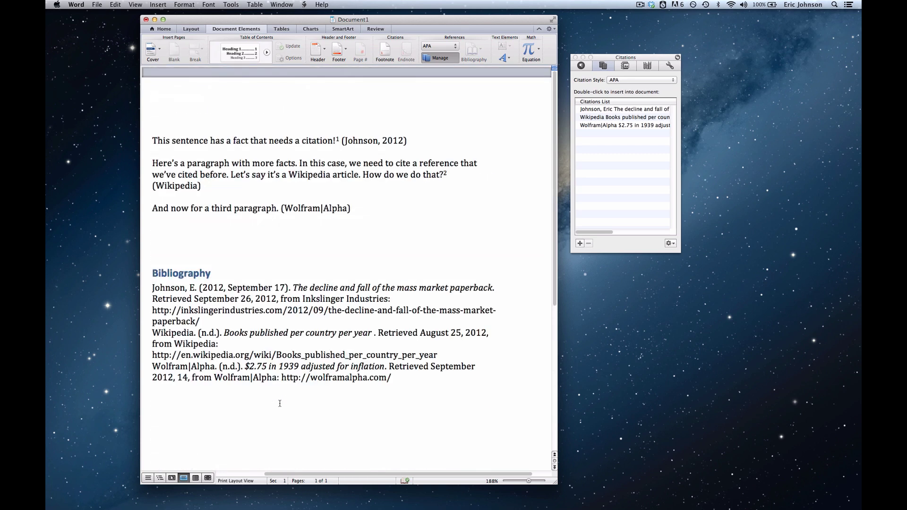
{"action": "left_click", "coordinate": [279, 208]}
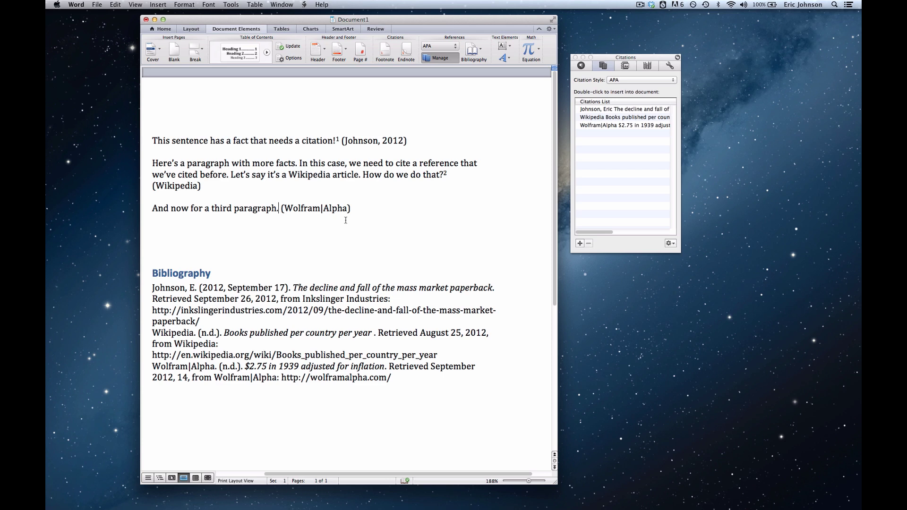
{"action": "left_click", "coordinate": [384, 54]}
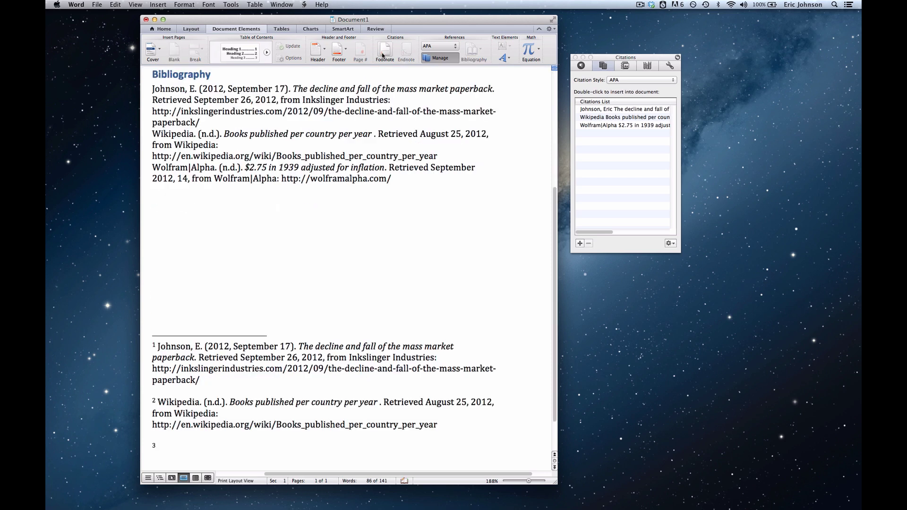
{"action": "left_click", "coordinate": [174, 175]}
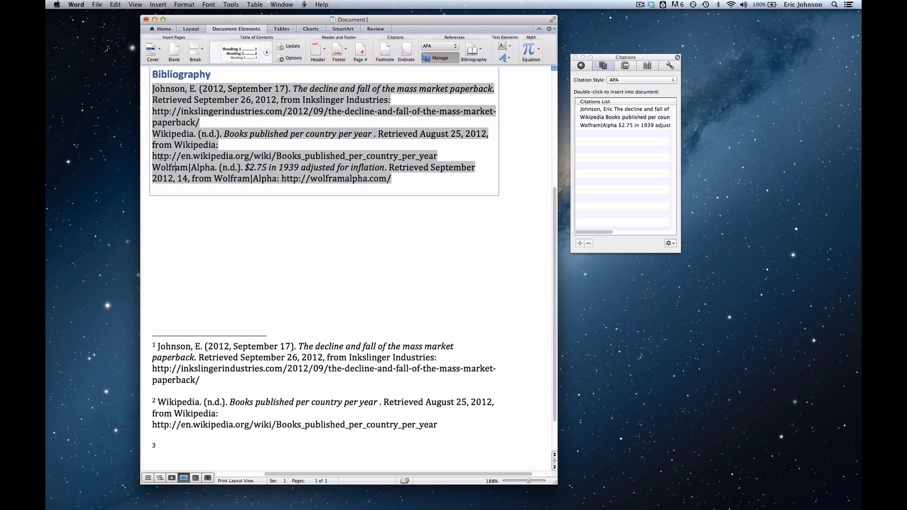
{"action": "mouse_move", "coordinate": [152, 167]}
{"action": "left_mouse_down"}
{"action": "mouse_move", "coordinate": [337, 168]}
{"action": "mouse_move", "coordinate": [392, 180]}
{"action": "mouse_move", "coordinate": [151, 165]}
{"action": "left_mouse_up"}
{"action": "key", "text": "super+c"}
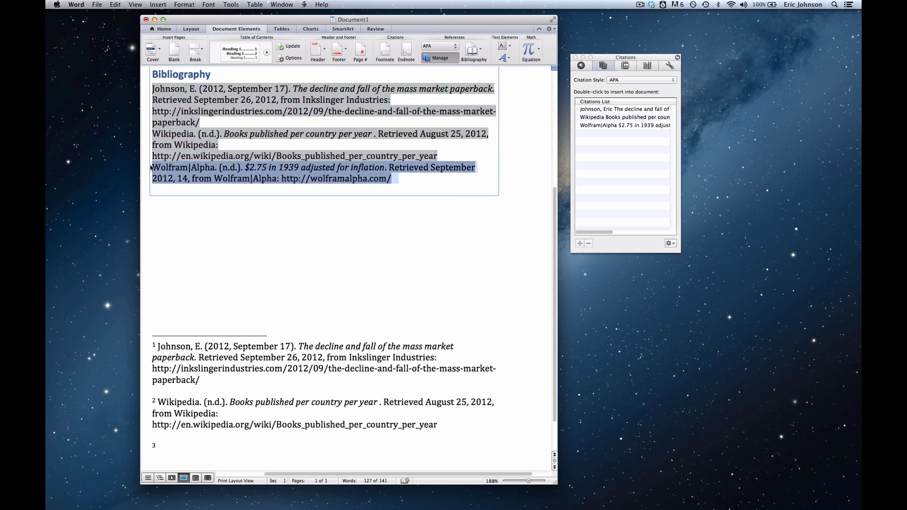
{"action": "left_click", "coordinate": [220, 444]}
{"action": "key", "text": "super+v"}
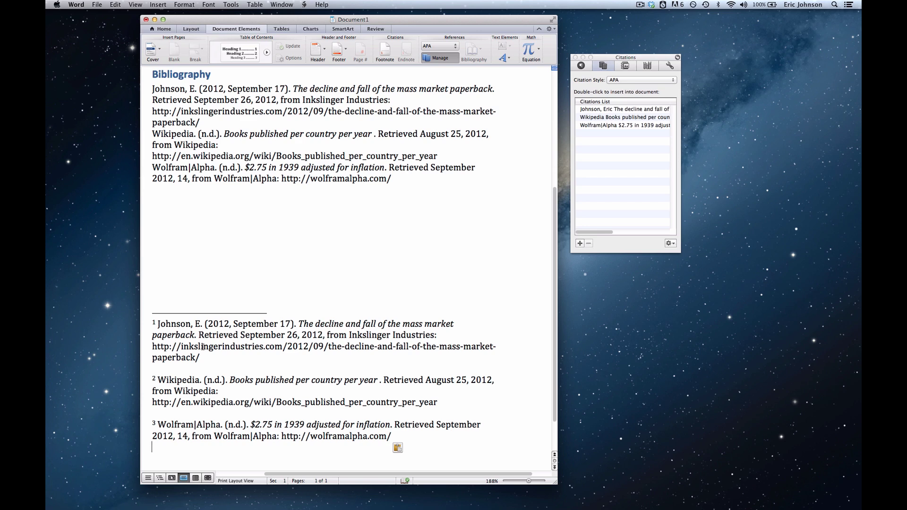
Step: Delete the inline (Johnson, 2012) and (Wikipedia) citations, leaving only their footnote numbers
{"action": "scroll", "coordinate": [325, 191], "scroll_direction": "up", "scroll_amount": 10}
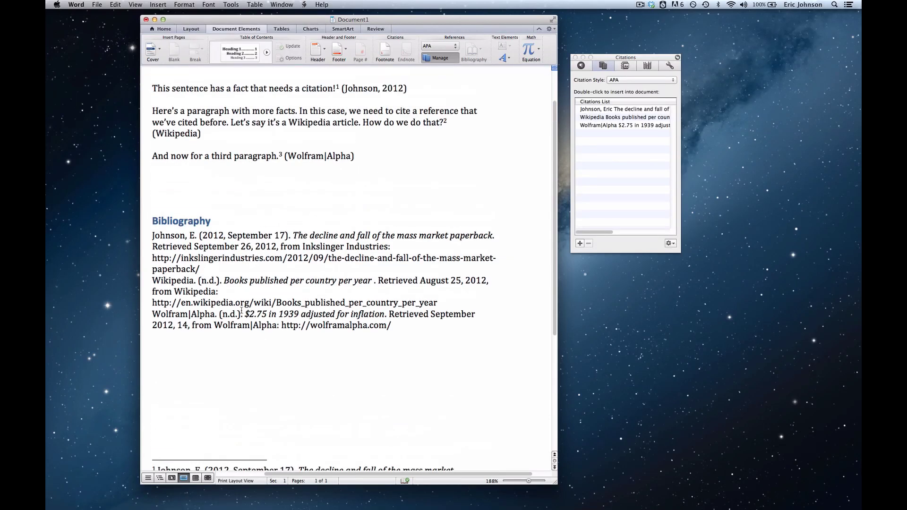
{"action": "left_click", "coordinate": [350, 141]}
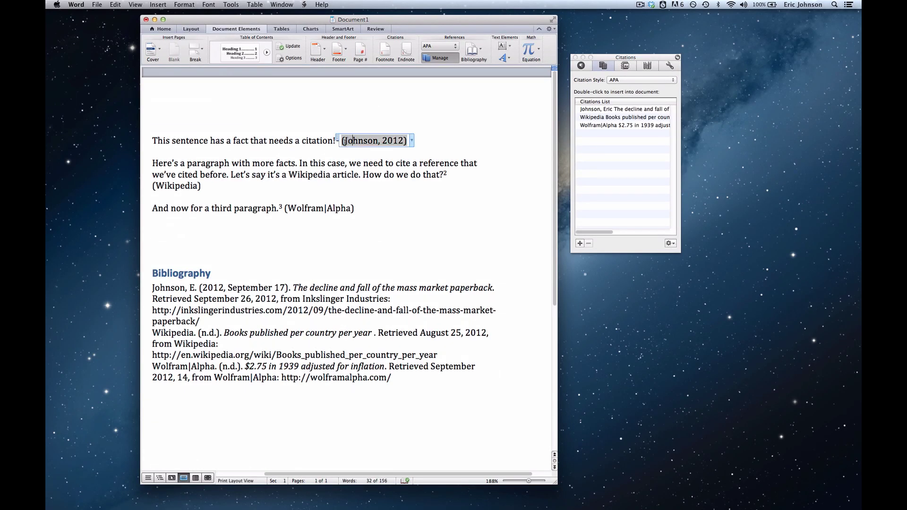
{"action": "left_click", "coordinate": [337, 140]}
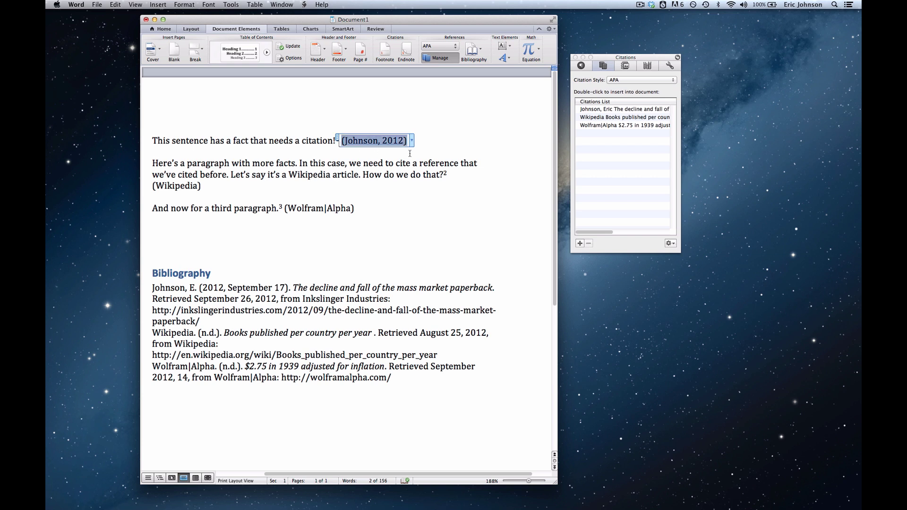
{"action": "key", "text": "Delete"}
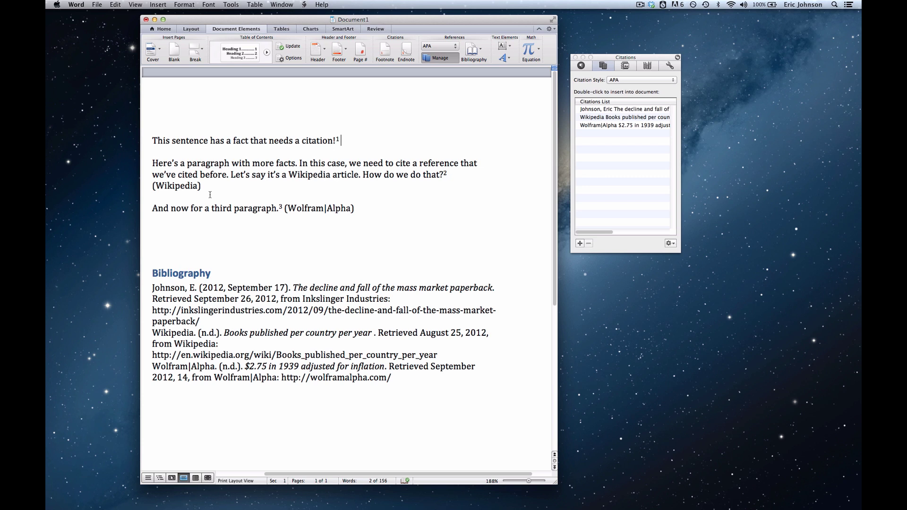
{"action": "left_click", "coordinate": [192, 187]}
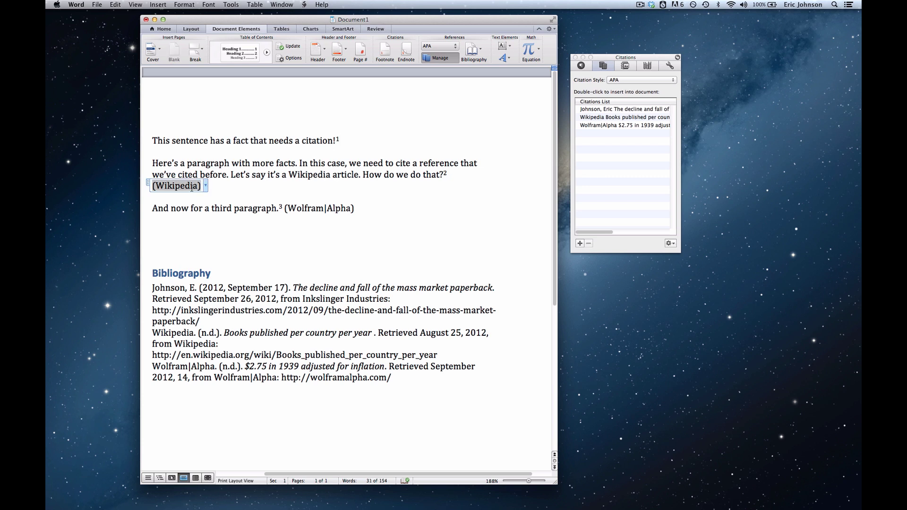
{"action": "left_click", "coordinate": [150, 184]}
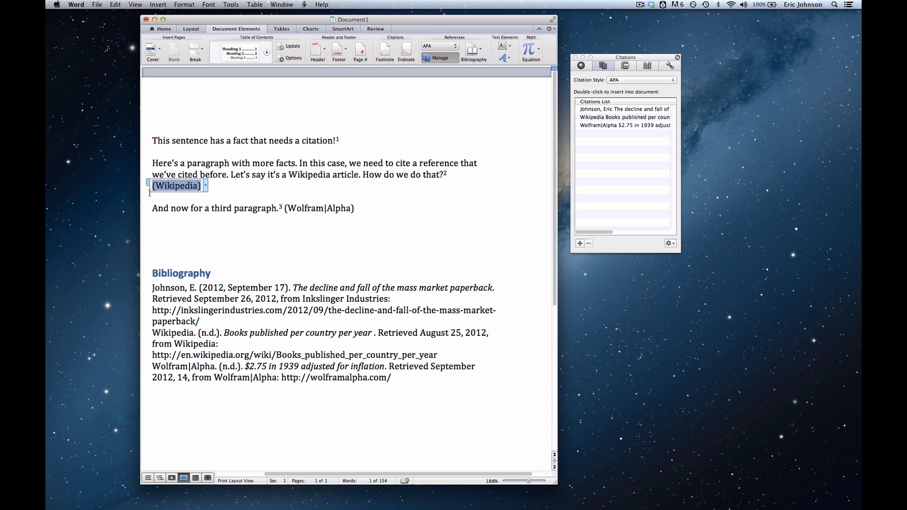
{"action": "key", "text": "BackSpace"}
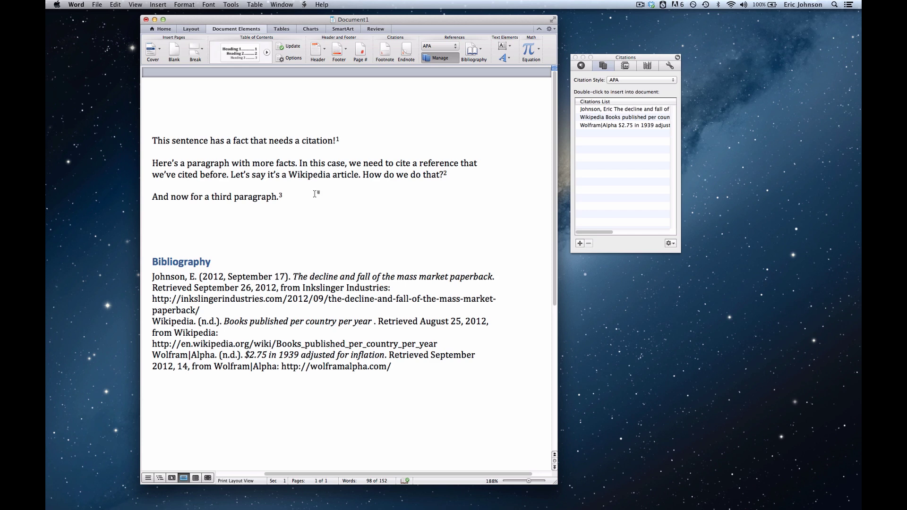
{"action": "left_click", "coordinate": [343, 140]}
{"action": "scroll", "coordinate": [336, 216], "scroll_direction": "down", "scroll_amount": 10}
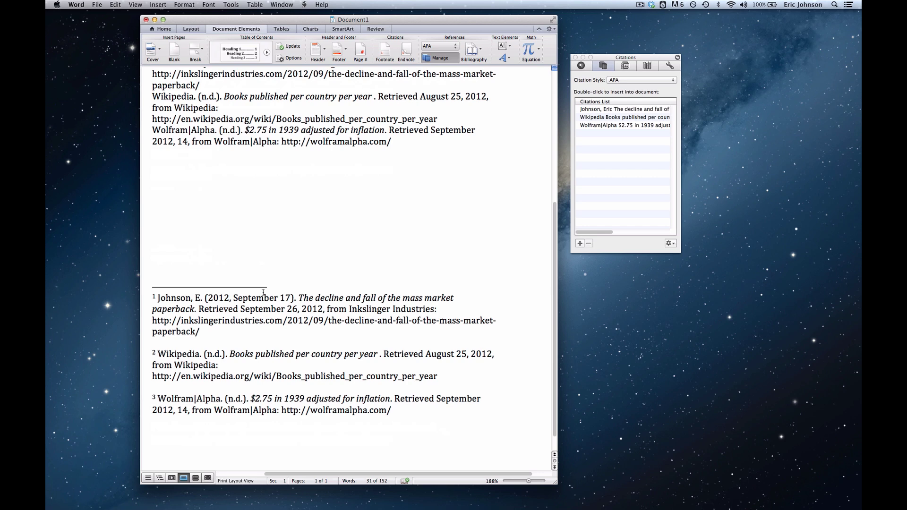
{"action": "scroll", "coordinate": [256, 314], "scroll_direction": "up", "scroll_amount": 8}
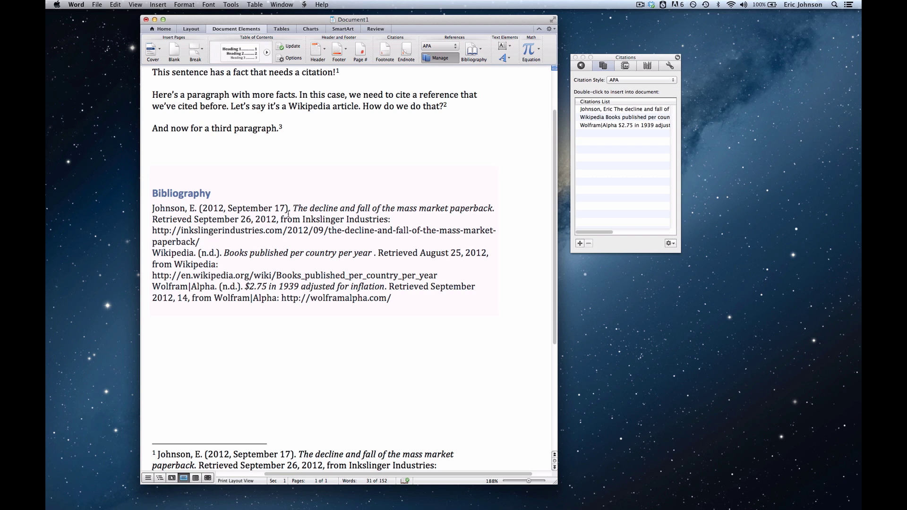
{"action": "scroll", "coordinate": [288, 214], "scroll_direction": "up", "scroll_amount": 3}
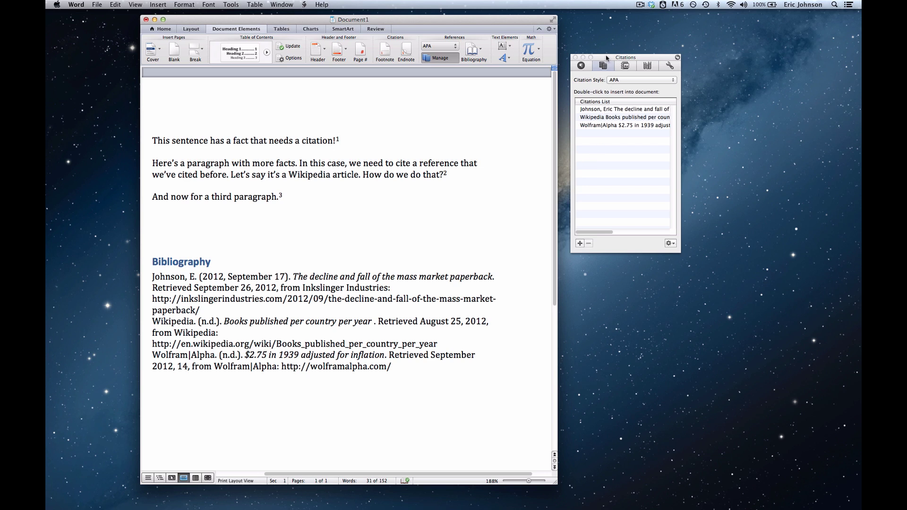
{"action": "left_click_drag", "start_coordinate": [607, 56], "coordinate": [462, 103]}
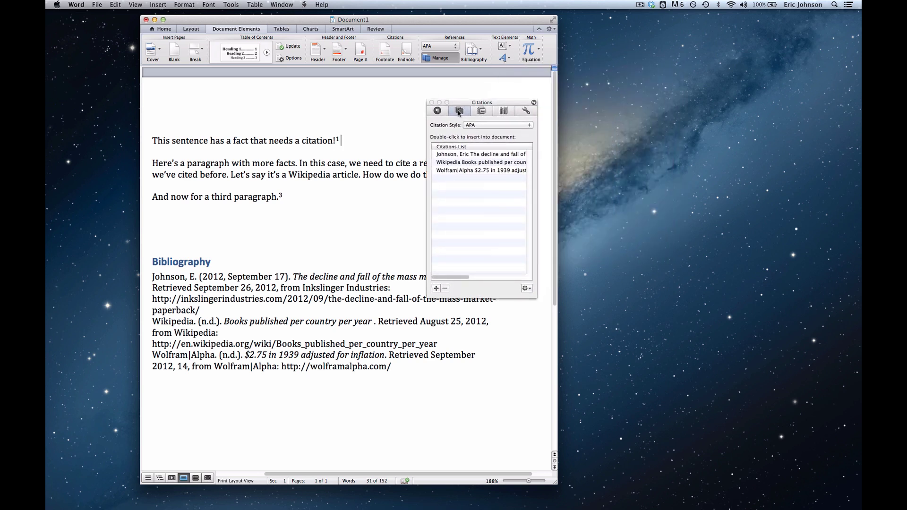
{"action": "left_click", "coordinate": [448, 156]}
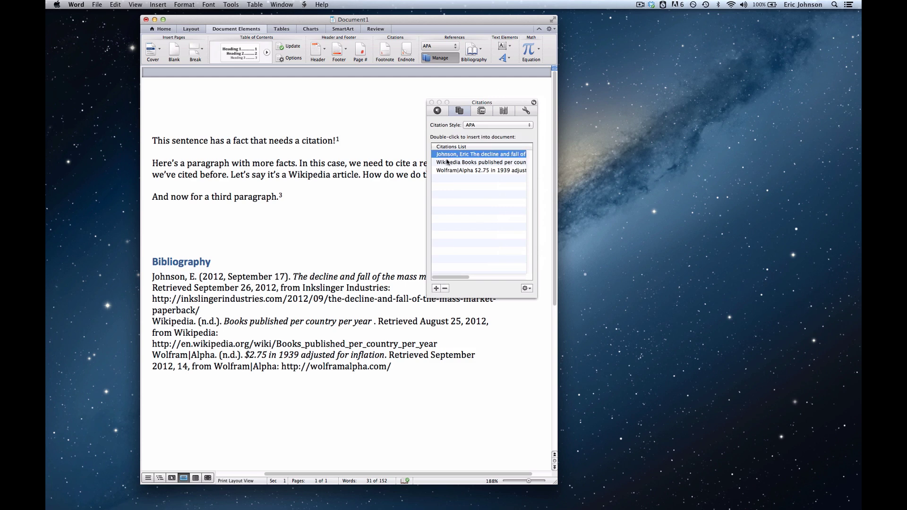
{"action": "left_click", "coordinate": [448, 162]}
{"action": "left_click", "coordinate": [447, 171]}
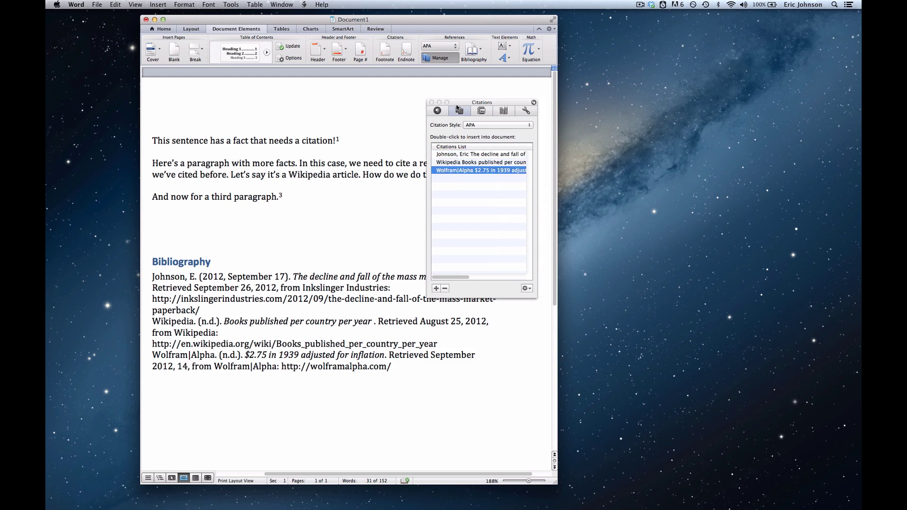
{"action": "left_click_drag", "start_coordinate": [458, 102], "coordinate": [601, 99]}
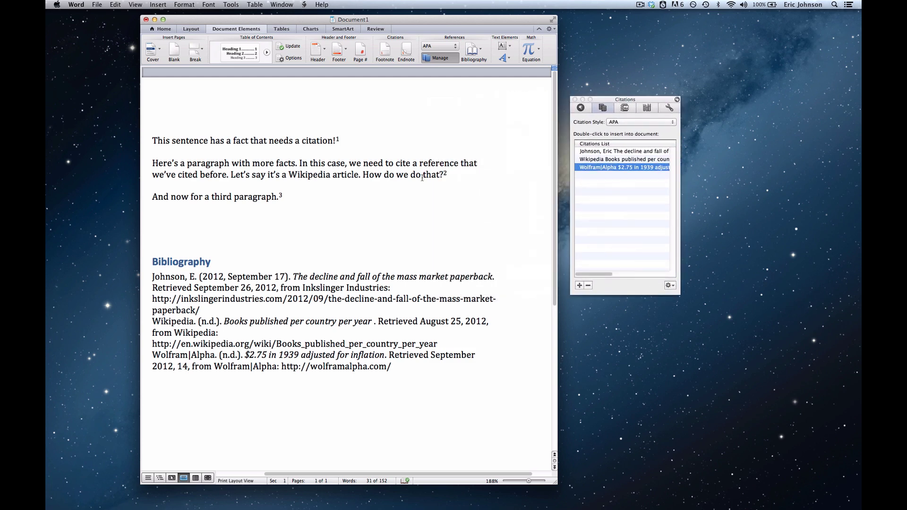
{"action": "left_click", "coordinate": [309, 275]}
{"action": "left_click", "coordinate": [188, 231]}
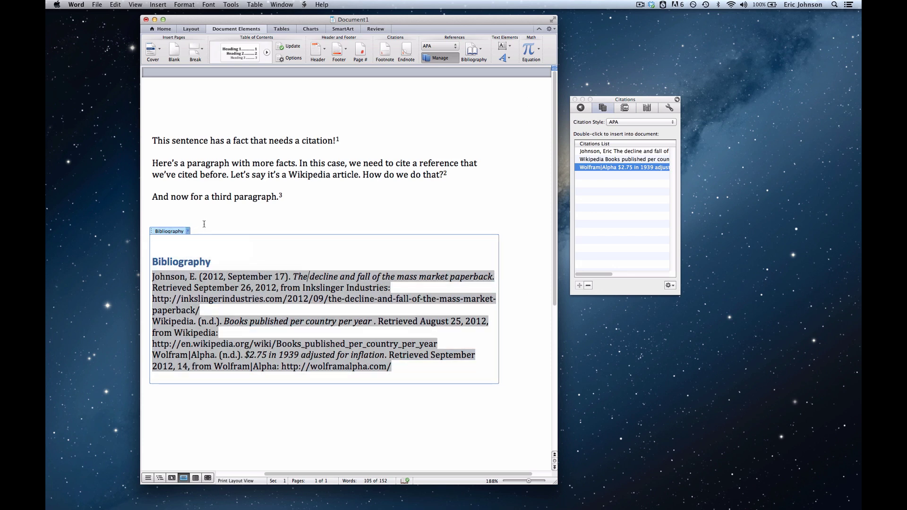
{"action": "left_click", "coordinate": [204, 224]}
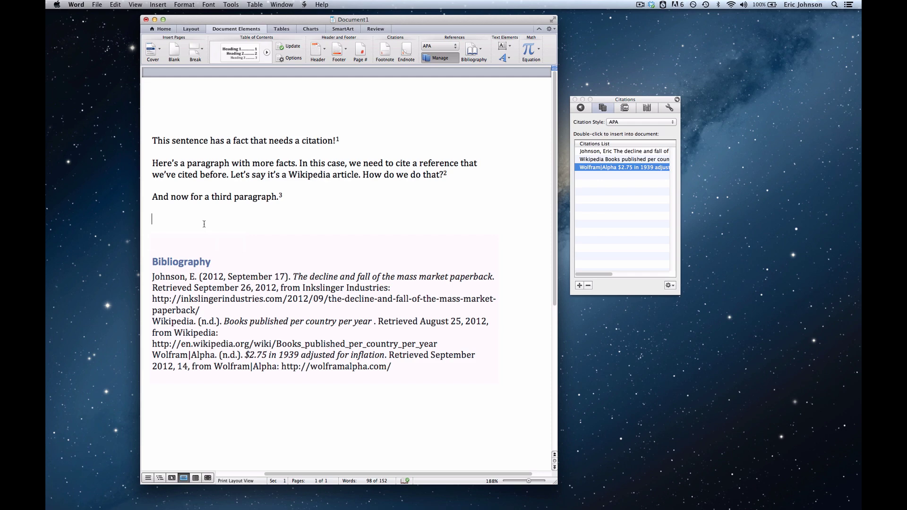